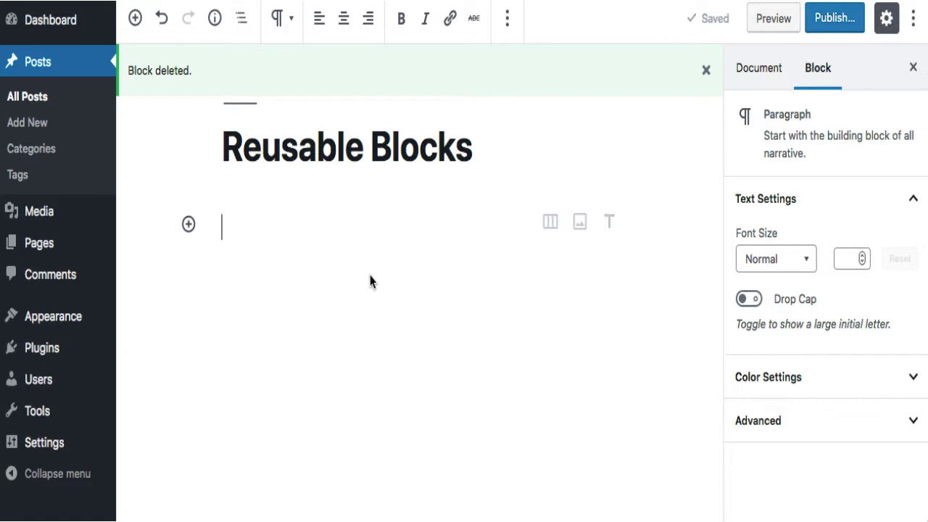
Fill the empty paragraph with "Lorem Ipsum is simply dummy text of the printing and typesetting industry. Lorem Ipsum has been the industry’s standard".
{"action": "type", "text": "Lorem Ipsum is simply dummy text of the printing and typesetting industry. Lorem Ipsum has been the industry’s standard"}
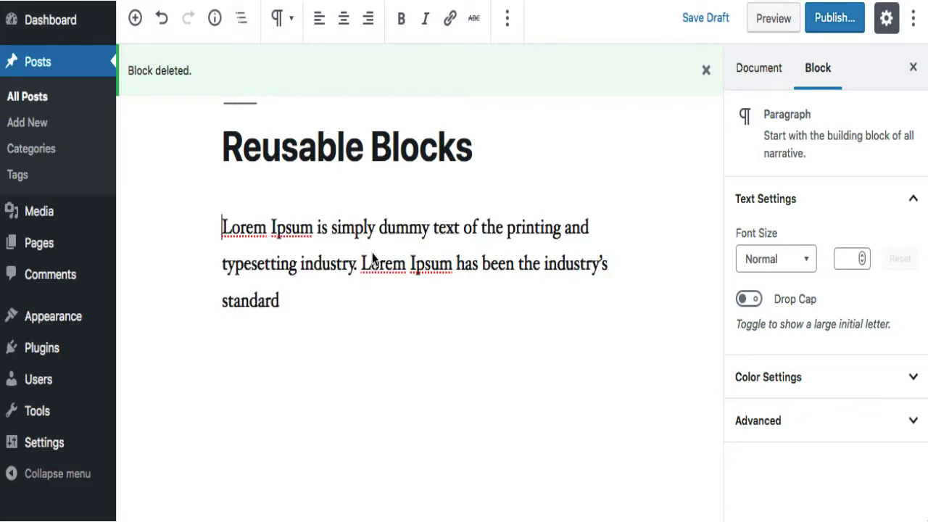
{"action": "left_click", "coordinate": [389, 289]}
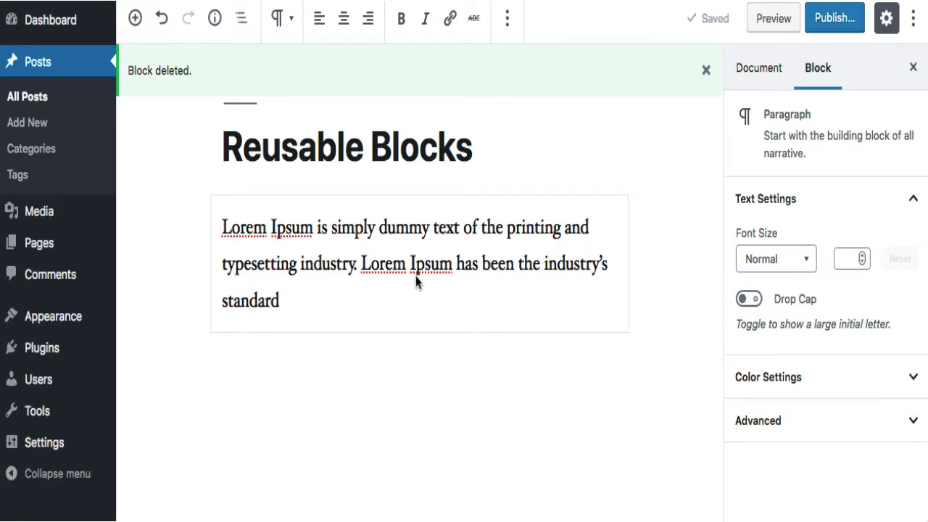
Add the lorem ipsum paragraph to the reusable blocks, name it "Lorem Block" and save it.
{"action": "left_click", "coordinate": [508, 19]}
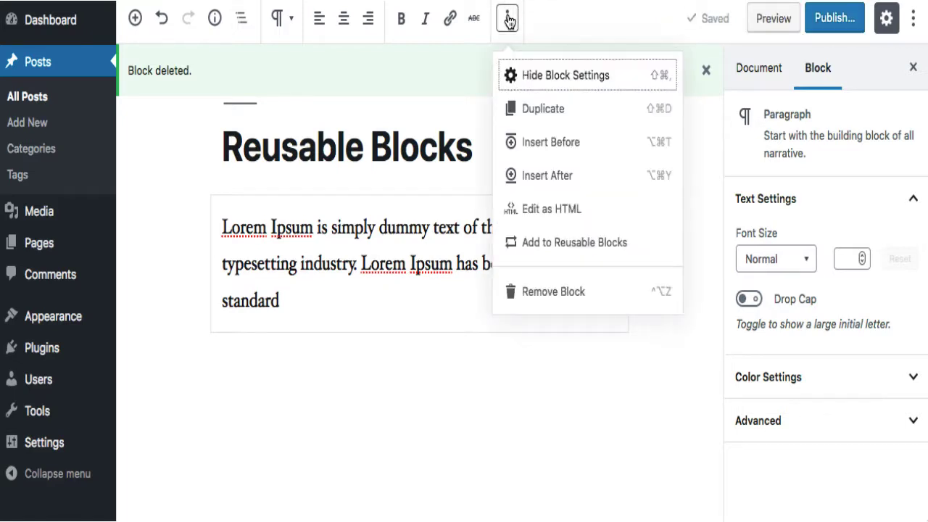
{"action": "left_click", "coordinate": [624, 251]}
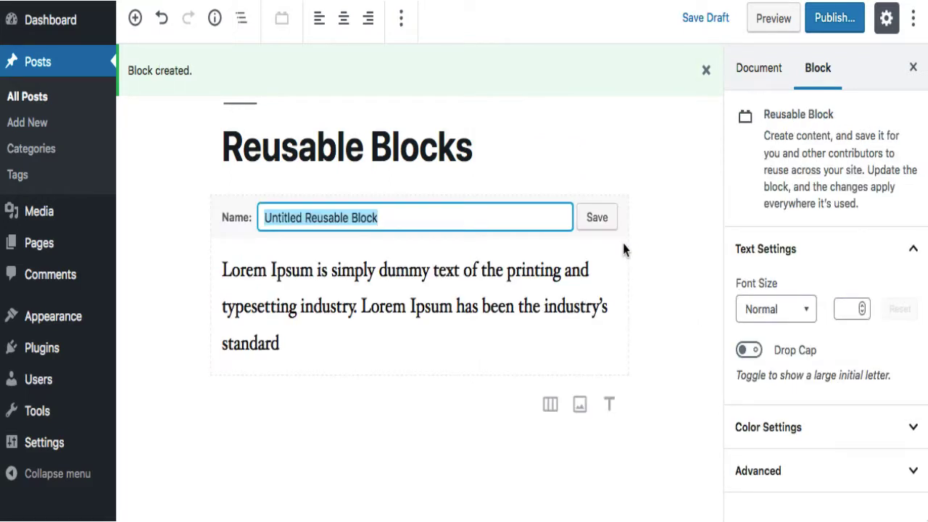
{"action": "key", "text": "BackSpace"}
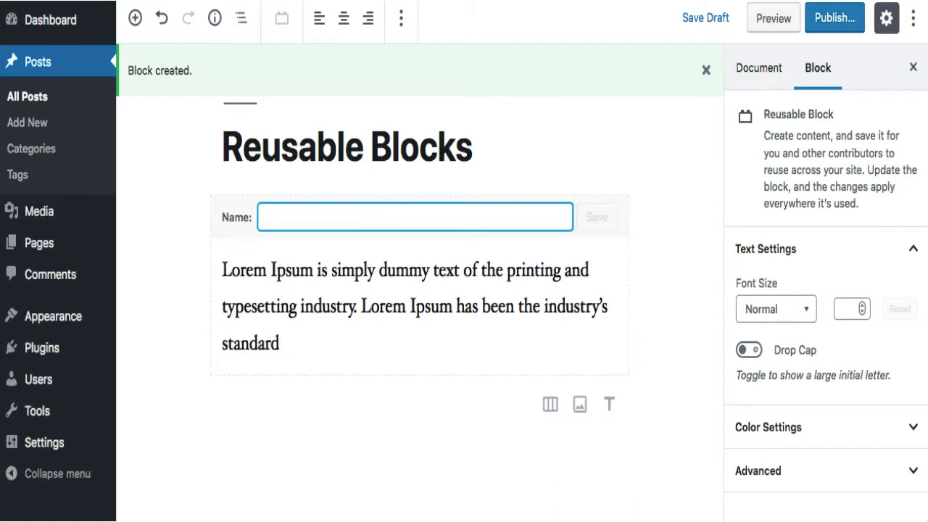
{"action": "type", "text": "Lorem Block"}
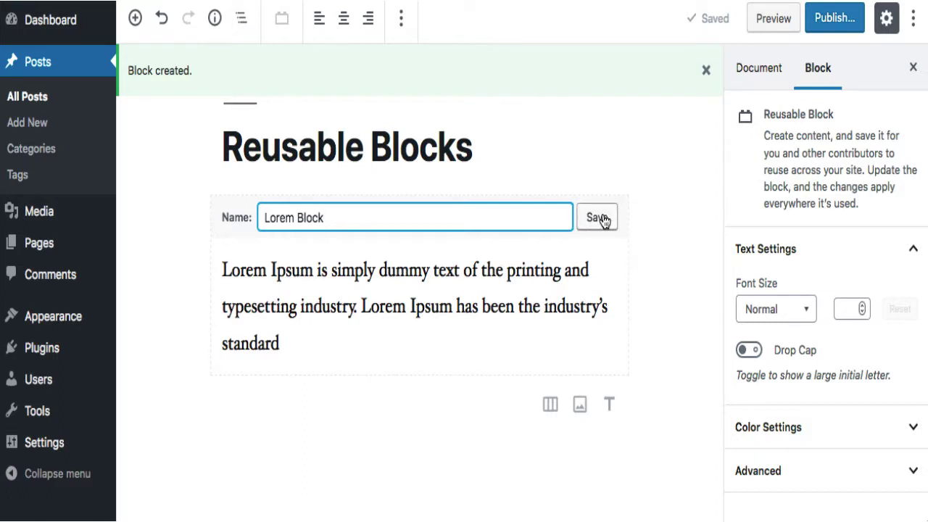
{"action": "left_click", "coordinate": [598, 219]}
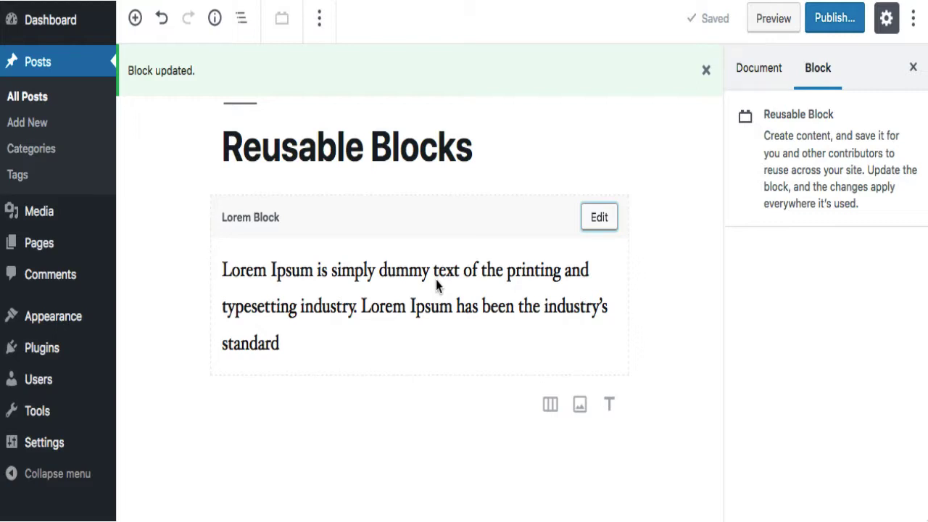
Insert the reusable Lorem Block from the block library directly below the original one.
{"action": "left_click", "coordinate": [350, 339]}
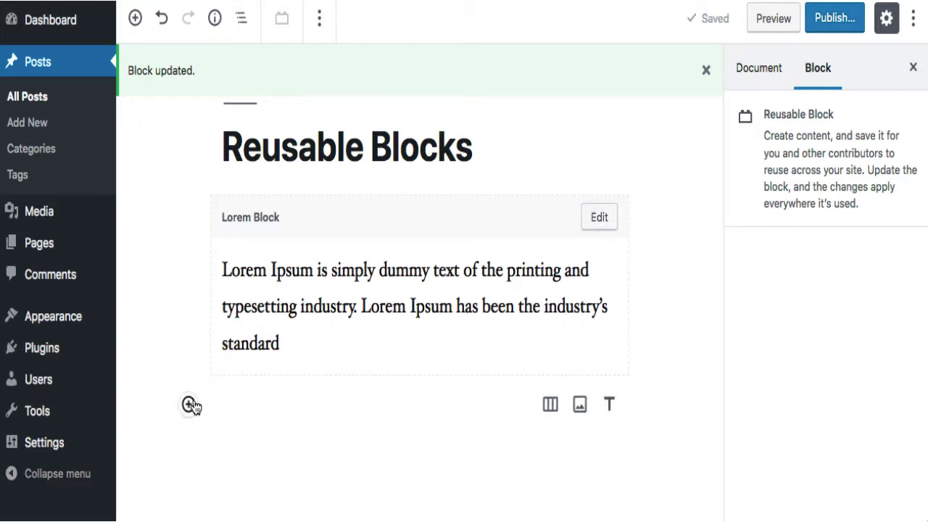
{"action": "left_click", "coordinate": [190, 406]}
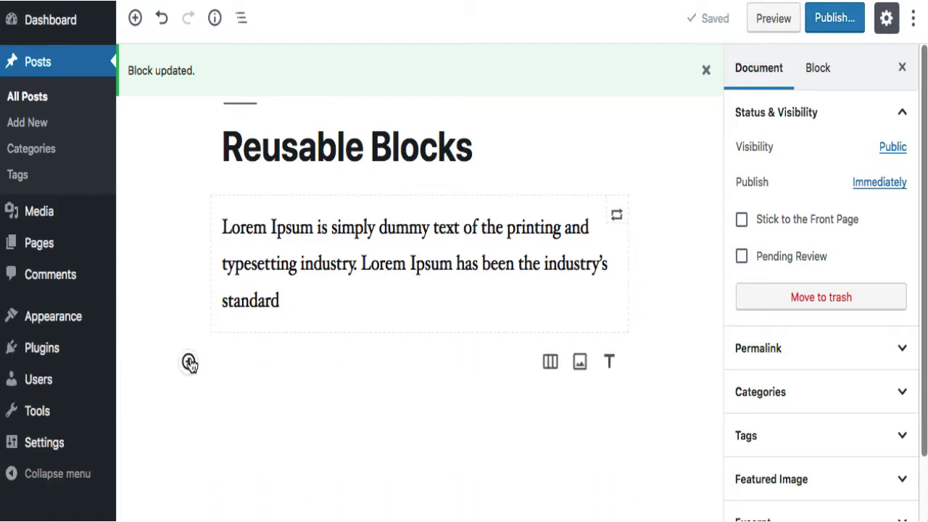
{"action": "left_click", "coordinate": [188, 363]}
{"action": "scroll", "coordinate": [300, 244], "scroll_direction": "down", "scroll_amount": 5}
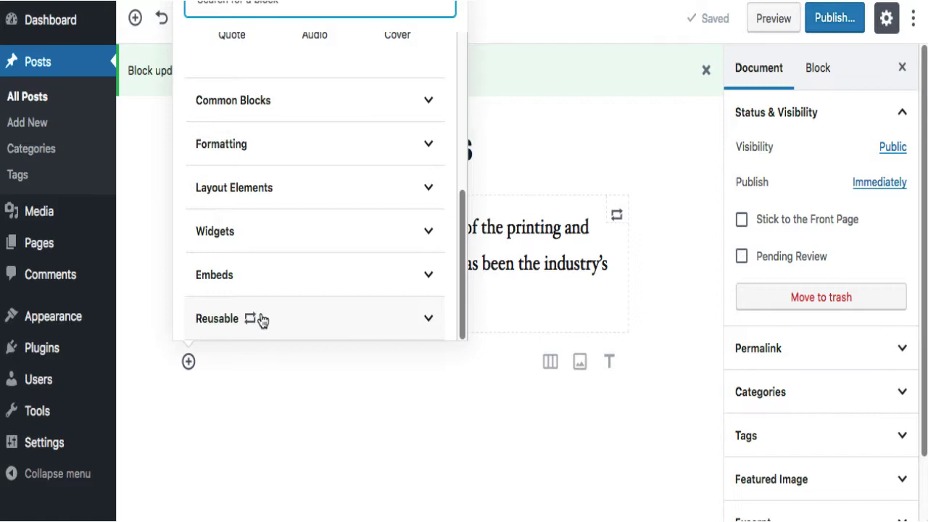
{"action": "left_click", "coordinate": [302, 320]}
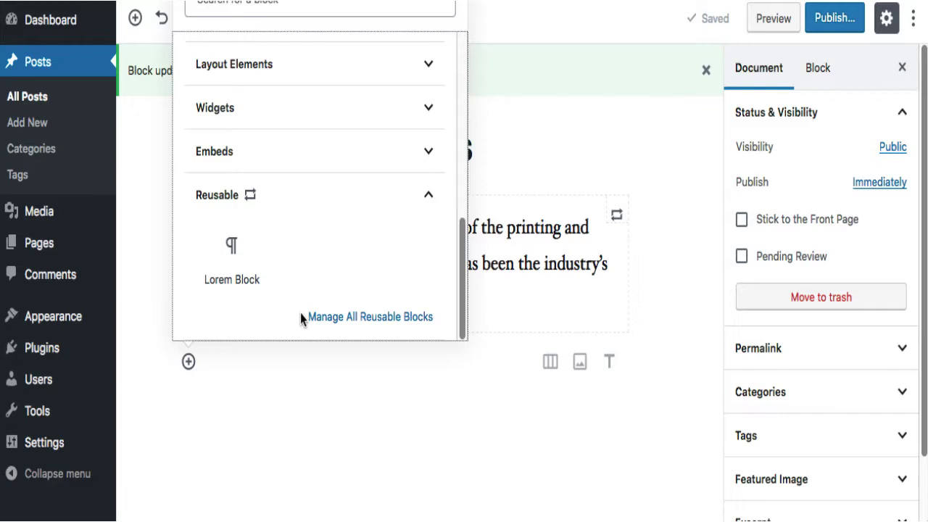
{"action": "left_click", "coordinate": [234, 253]}
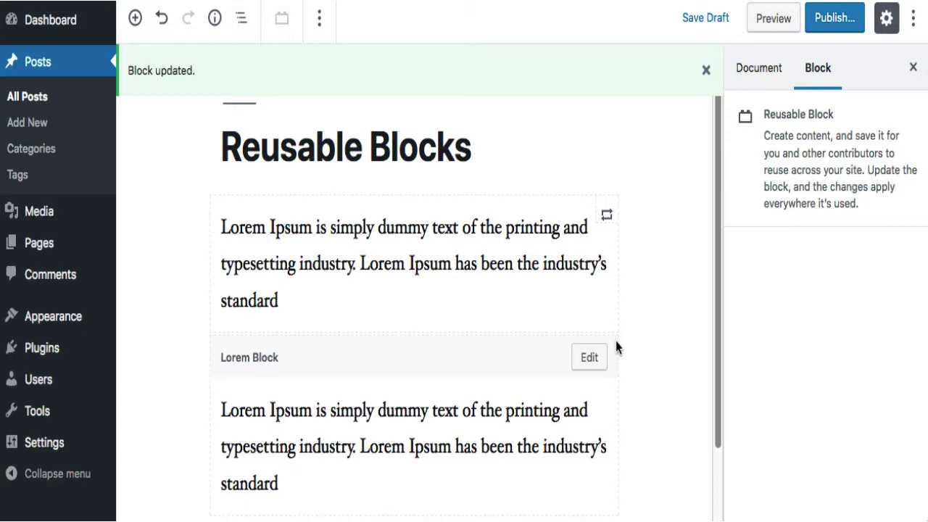
Insert another copy of the reusable Lorem Block at the end of the post, giving three in total.
{"action": "scroll", "coordinate": [616, 347], "scroll_direction": "down", "scroll_amount": 2}
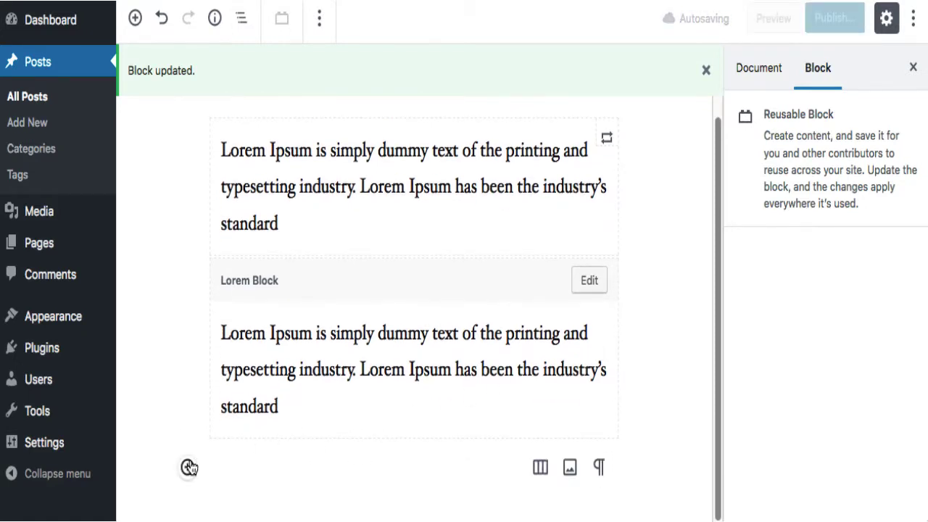
{"action": "left_click", "coordinate": [189, 468]}
{"action": "scroll", "coordinate": [379, 302], "scroll_direction": "down", "scroll_amount": 5}
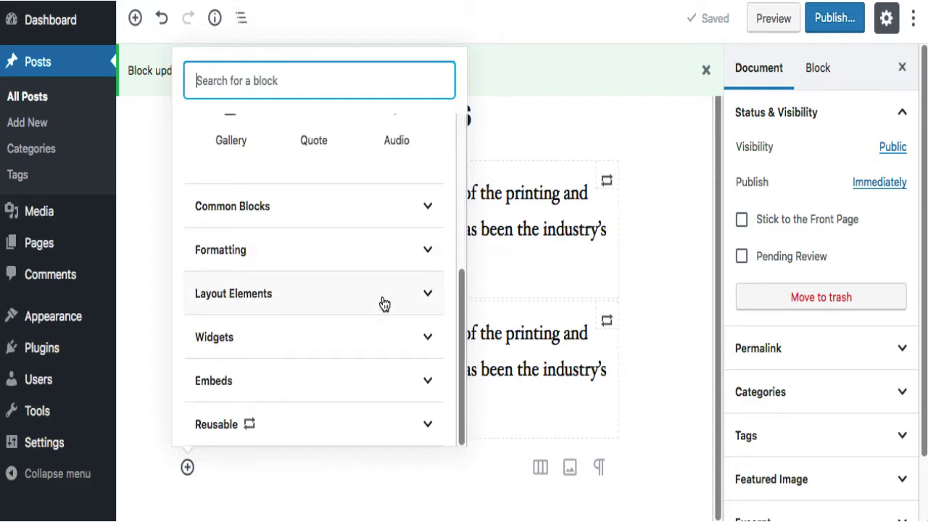
{"action": "left_click", "coordinate": [242, 422]}
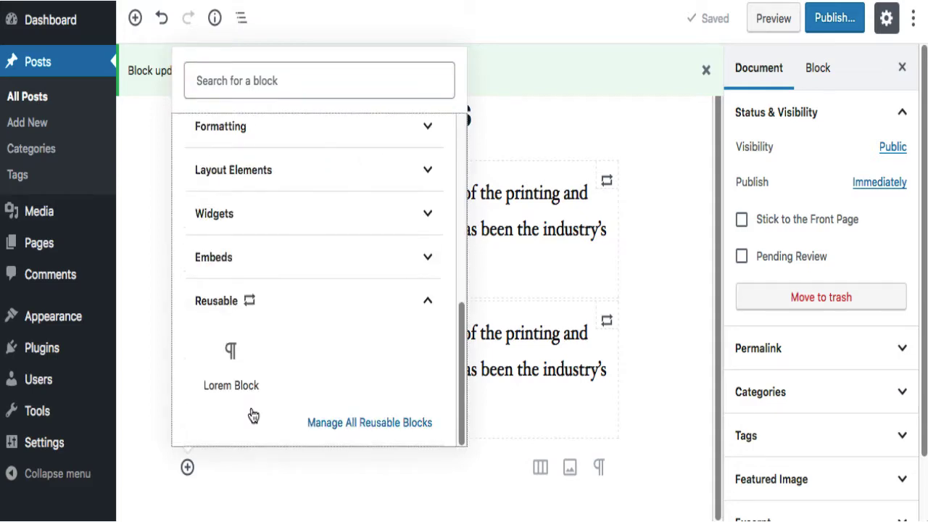
{"action": "left_click", "coordinate": [235, 353]}
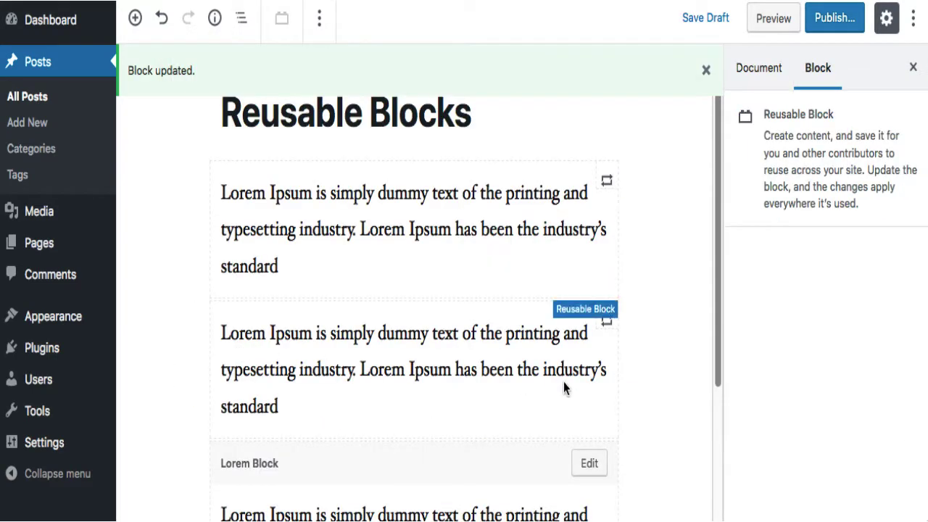
Look over the three Lorem Block copies in the post and compare their text and formatting.
{"action": "scroll", "coordinate": [564, 389], "scroll_direction": "down", "scroll_amount": 3}
{"action": "scroll", "coordinate": [563, 381], "scroll_direction": "up", "scroll_amount": 3}
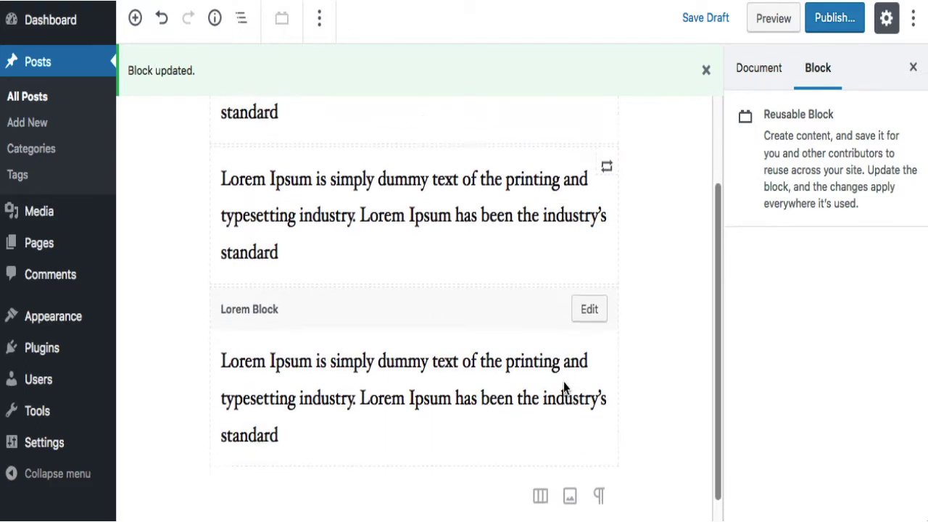
{"action": "scroll", "coordinate": [564, 381], "scroll_direction": "down", "scroll_amount": 2}
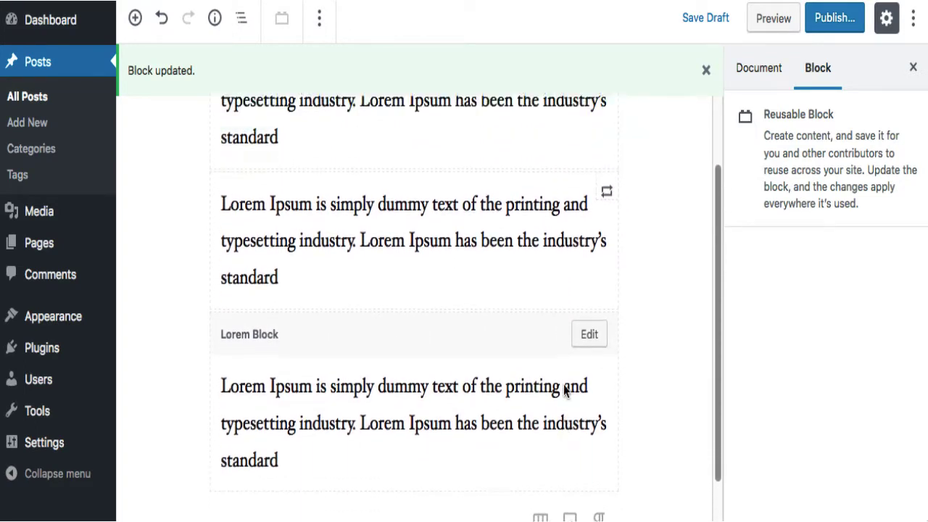
{"action": "scroll", "coordinate": [563, 382], "scroll_direction": "up", "scroll_amount": 3}
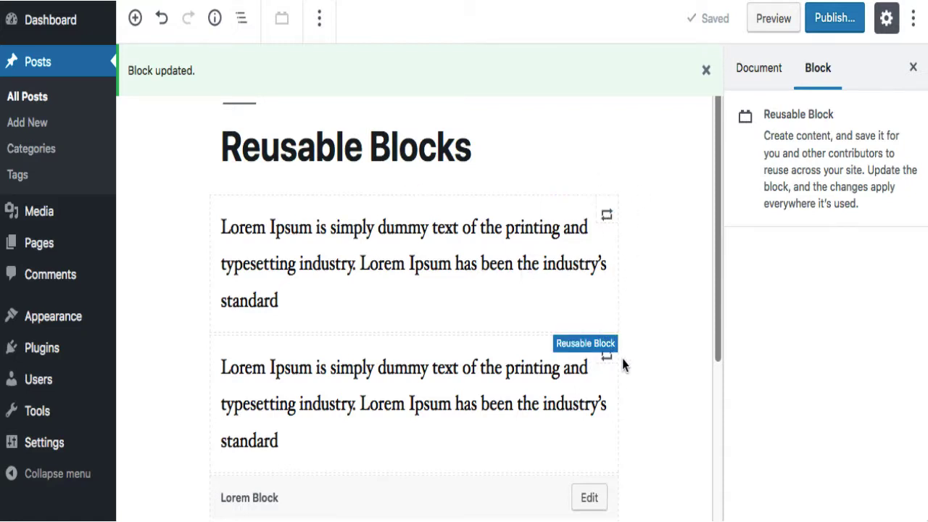
{"action": "scroll", "coordinate": [624, 365], "scroll_direction": "down", "scroll_amount": 3}
{"action": "scroll", "coordinate": [599, 409], "scroll_direction": "down", "scroll_amount": 2}
{"action": "scroll", "coordinate": [599, 408], "scroll_direction": "up", "scroll_amount": 5}
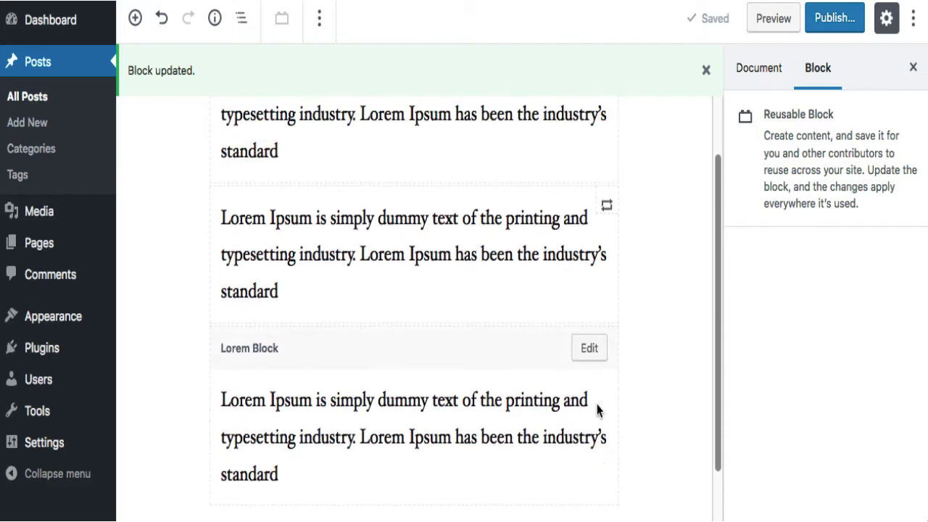
Open the first Lorem Block for editing and give its paragraph the dark blue background color.
{"action": "left_click", "coordinate": [606, 218]}
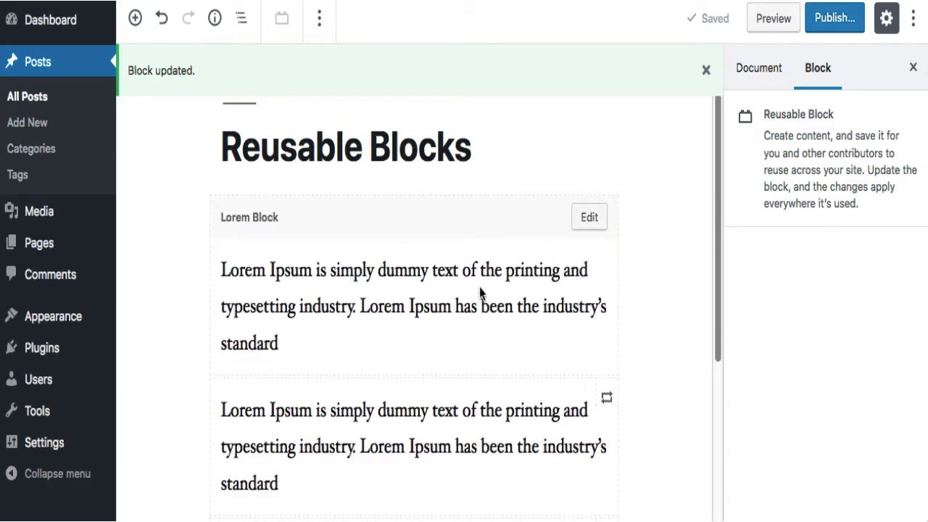
{"action": "left_click", "coordinate": [591, 217]}
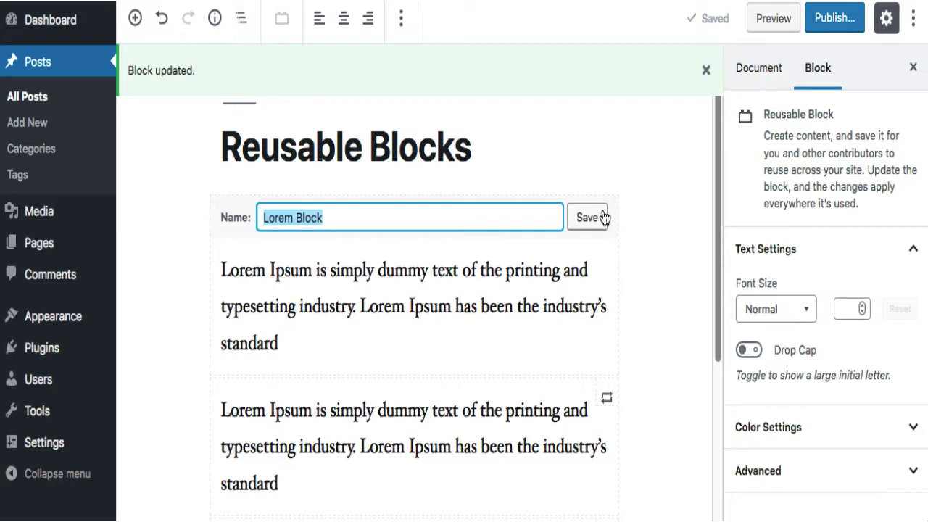
{"action": "left_click", "coordinate": [371, 335]}
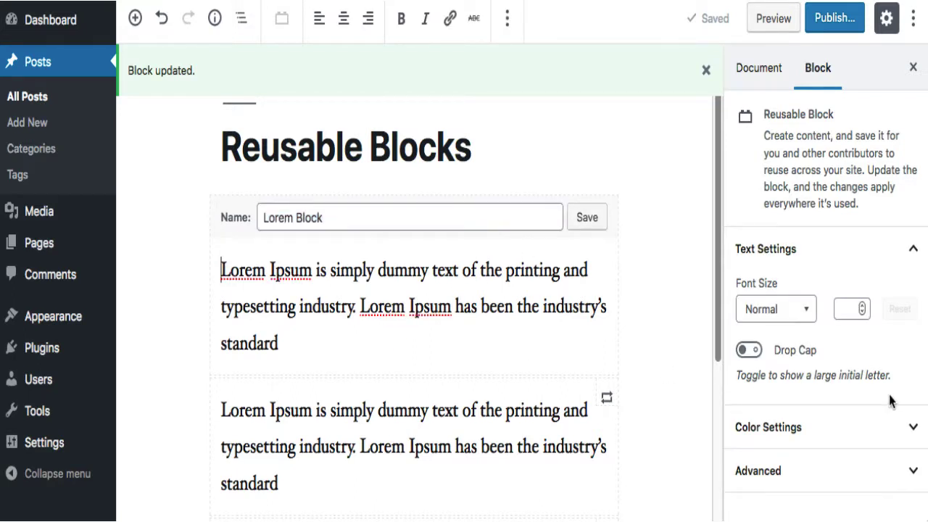
{"action": "left_click", "coordinate": [780, 435]}
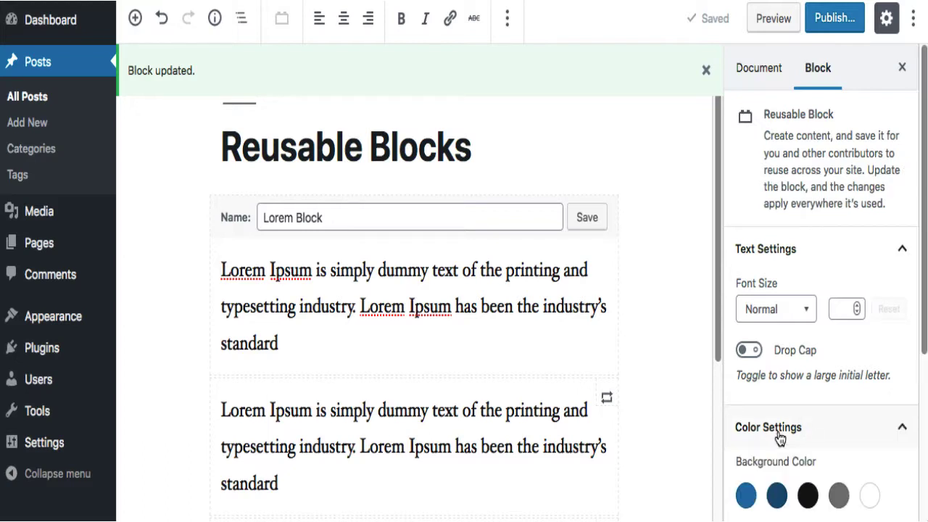
{"action": "scroll", "coordinate": [805, 436], "scroll_direction": "down", "scroll_amount": 2}
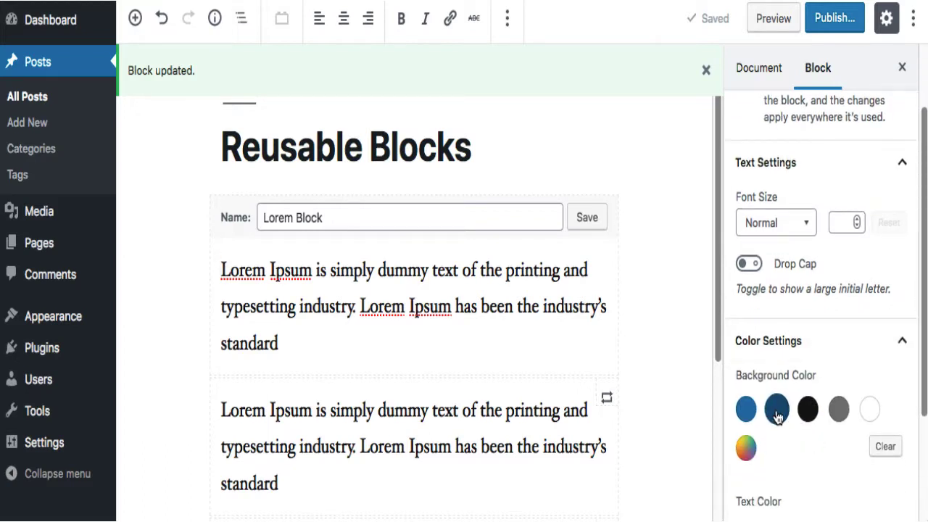
{"action": "left_click", "coordinate": [774, 410]}
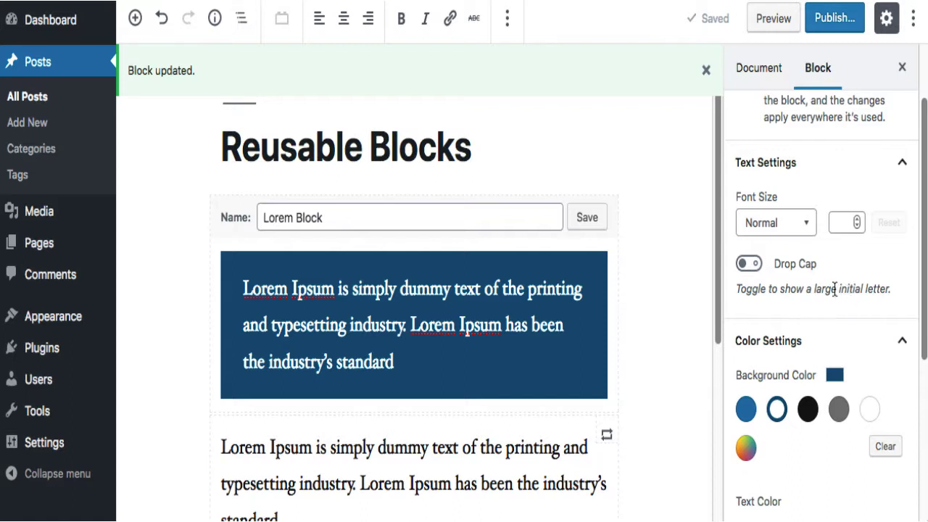
Turn on the drop cap for the first Lorem Block's paragraph and save the reusable block.
{"action": "left_click", "coordinate": [751, 266]}
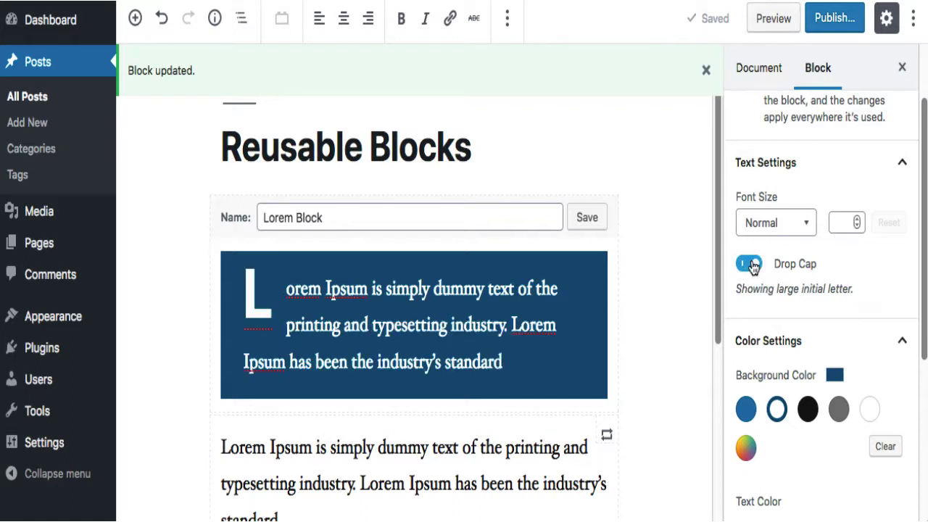
{"action": "scroll", "coordinate": [713, 297], "scroll_direction": "down", "scroll_amount": 5}
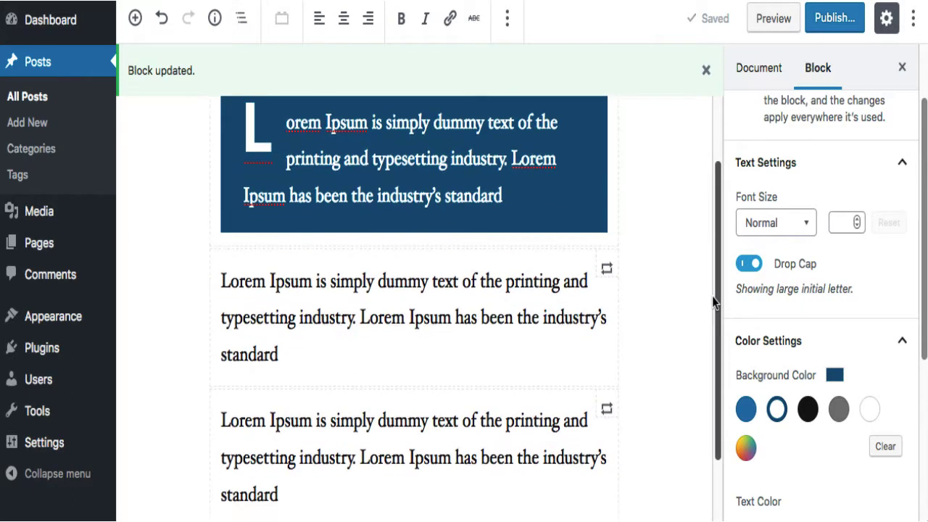
{"action": "scroll", "coordinate": [624, 297], "scroll_direction": "down", "scroll_amount": 1}
{"action": "scroll", "coordinate": [414, 348], "scroll_direction": "up", "scroll_amount": 1}
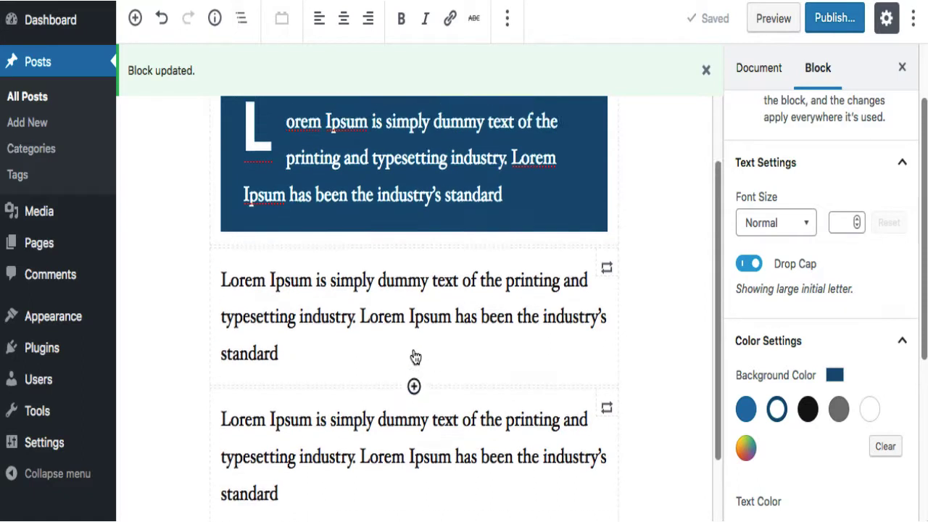
{"action": "scroll", "coordinate": [415, 357], "scroll_direction": "up", "scroll_amount": 5}
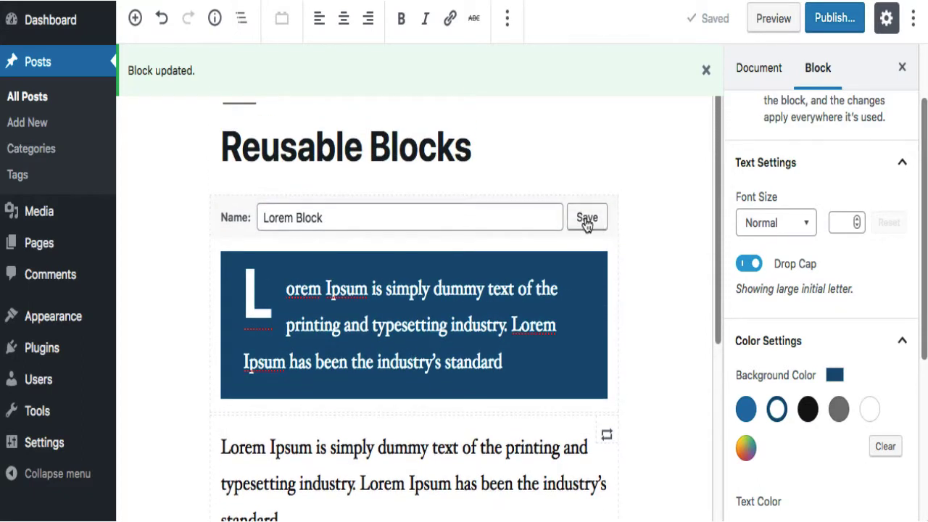
{"action": "left_click", "coordinate": [587, 225]}
Check all the Lorem Block copies in the post for the saved background and drop cap styling.
{"action": "scroll", "coordinate": [656, 232], "scroll_direction": "down", "scroll_amount": 8}
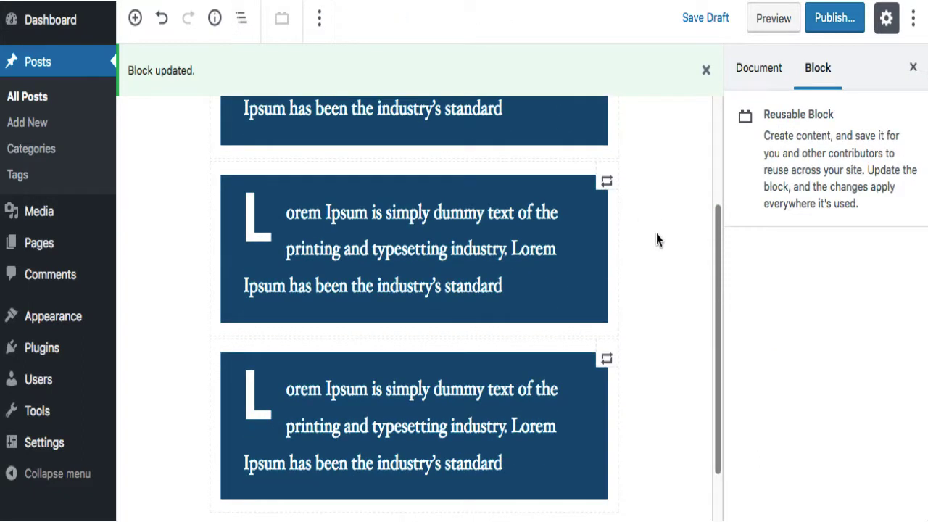
{"action": "scroll", "coordinate": [656, 233], "scroll_direction": "up", "scroll_amount": 7}
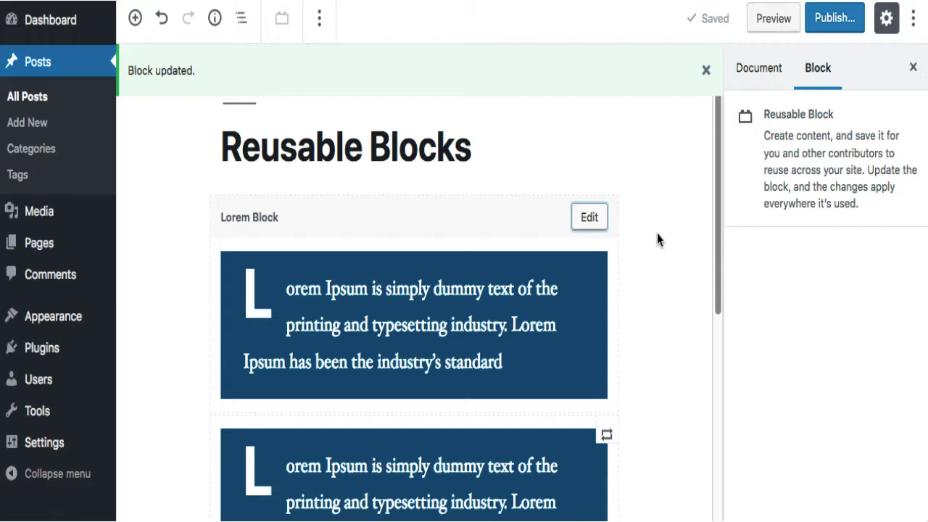
{"action": "scroll", "coordinate": [658, 239], "scroll_direction": "down", "scroll_amount": 2}
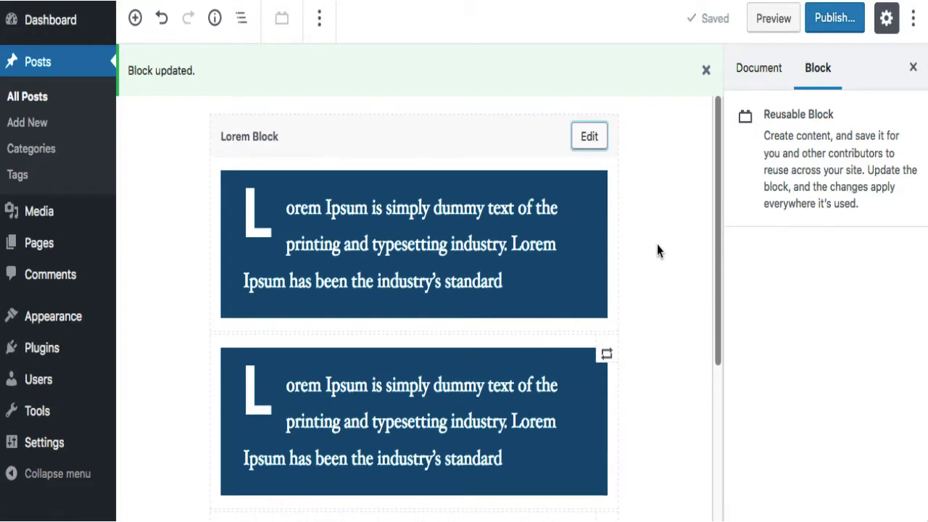
{"action": "scroll", "coordinate": [658, 247], "scroll_direction": "down", "scroll_amount": 5}
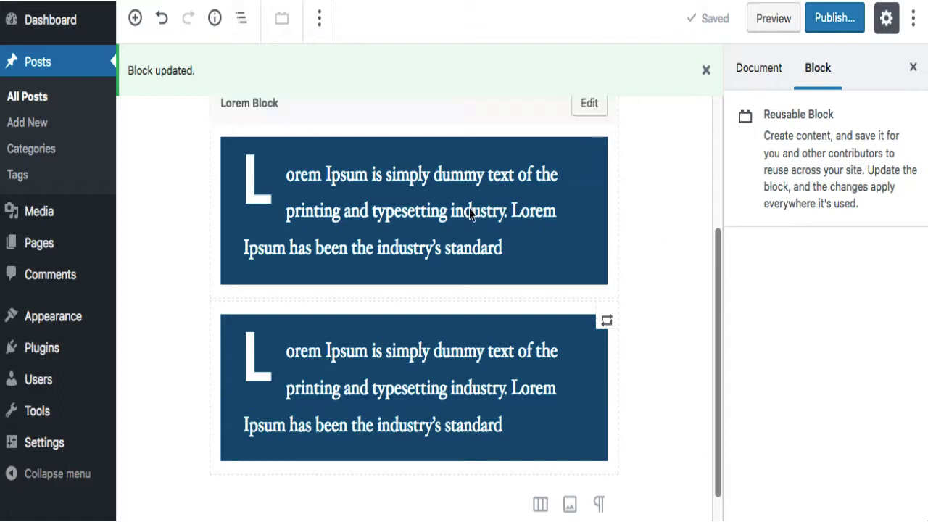
{"action": "scroll", "coordinate": [470, 213], "scroll_direction": "up", "scroll_amount": 1}
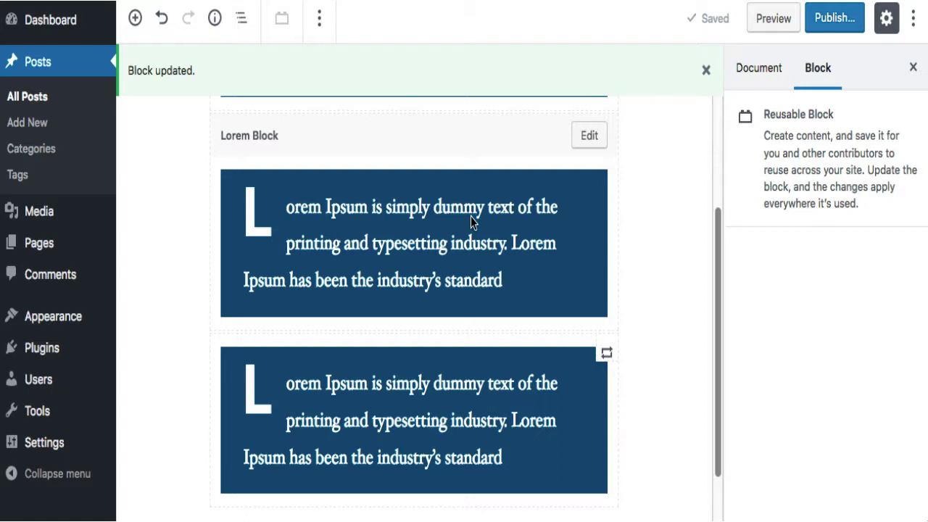
Convert the middle Lorem Block copy to a regular block and select its paragraph text.
{"action": "left_click", "coordinate": [320, 18]}
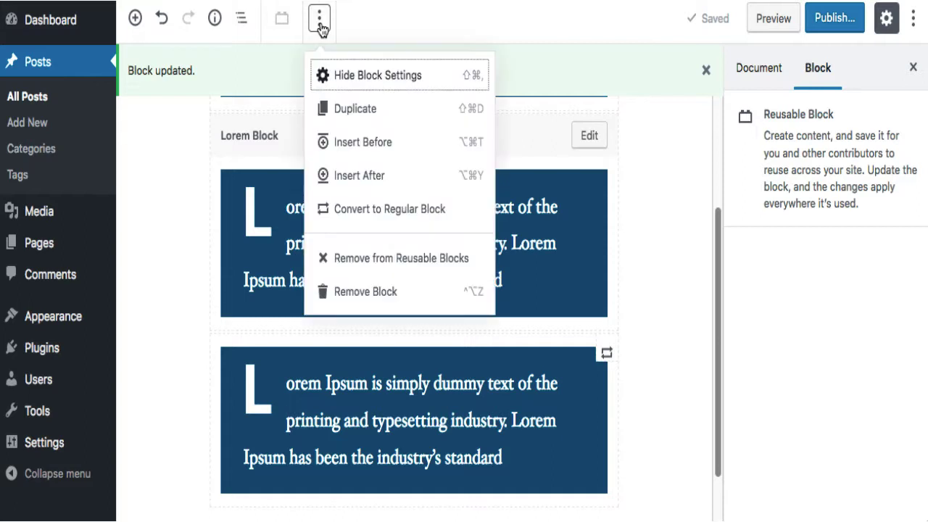
{"action": "left_click", "coordinate": [444, 216]}
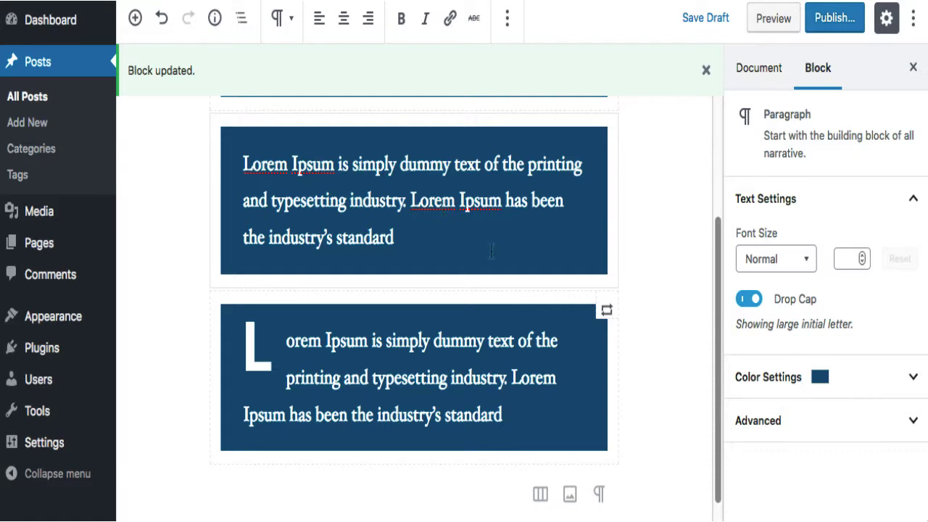
{"action": "scroll", "coordinate": [491, 250], "scroll_direction": "up", "scroll_amount": 2}
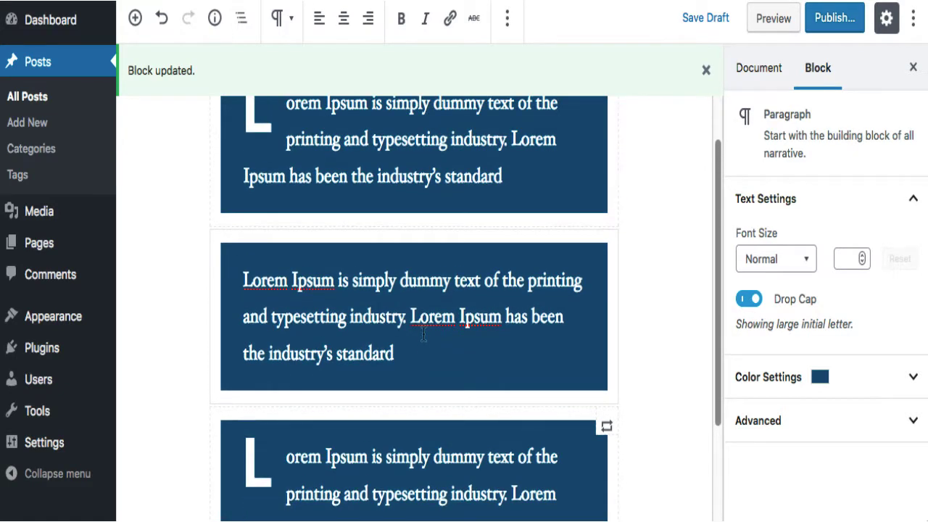
{"action": "left_click", "coordinate": [422, 316]}
{"action": "scroll", "coordinate": [503, 351], "scroll_direction": "down", "scroll_amount": 1}
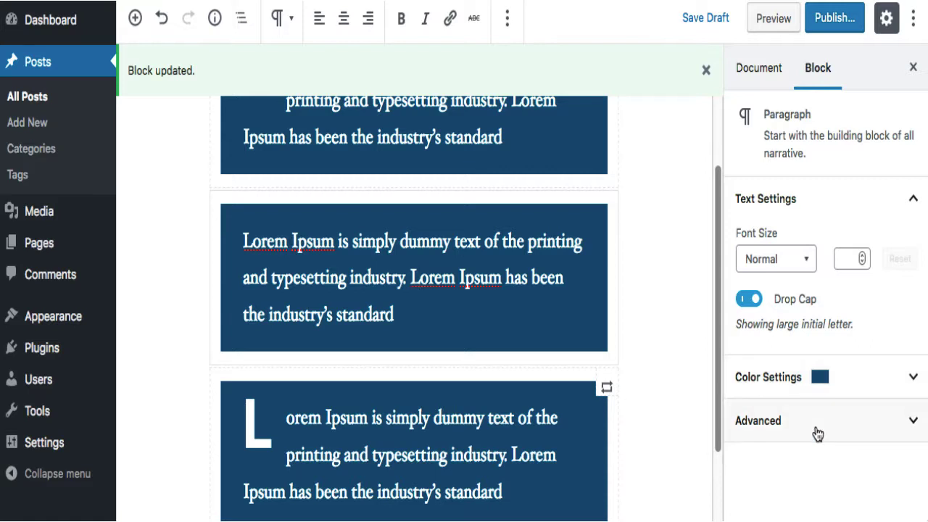
Give the converted middle paragraph a black background color and turn off its drop cap.
{"action": "left_click", "coordinate": [766, 383]}
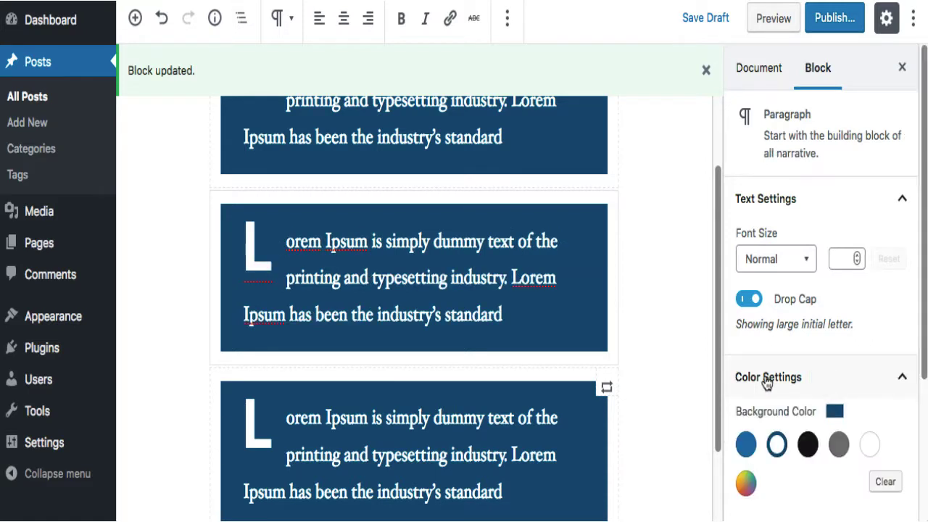
{"action": "left_click", "coordinate": [808, 445]}
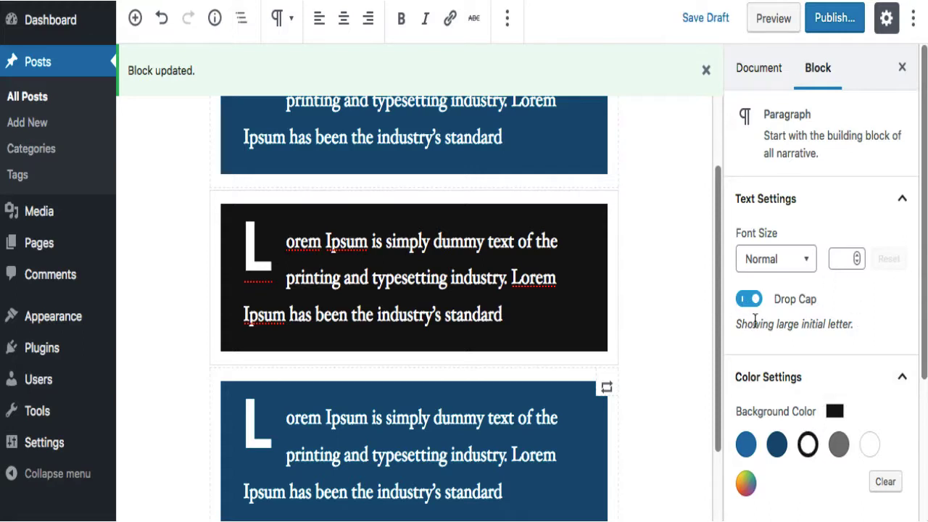
{"action": "left_click", "coordinate": [749, 301]}
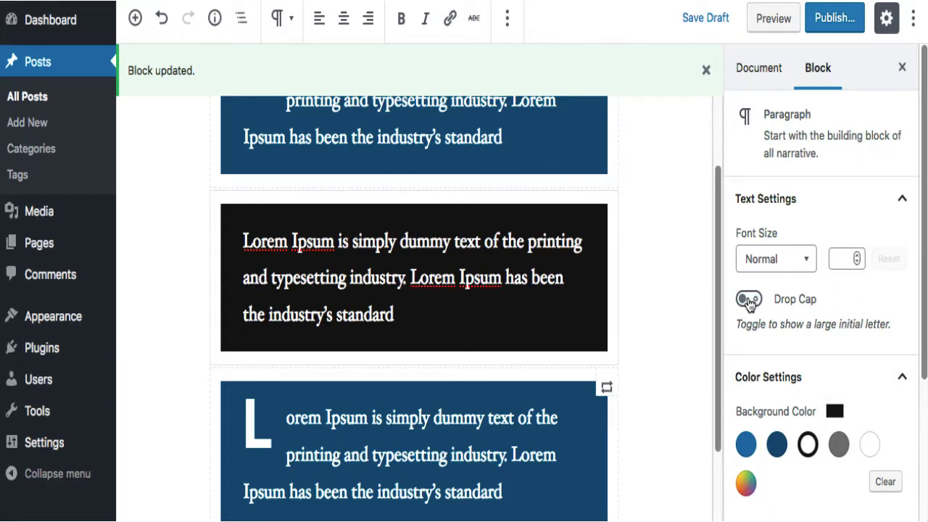
Compare the converted middle paragraph with the reusable Lorem Block copies above and below it.
{"action": "scroll", "coordinate": [696, 355], "scroll_direction": "up", "scroll_amount": 2}
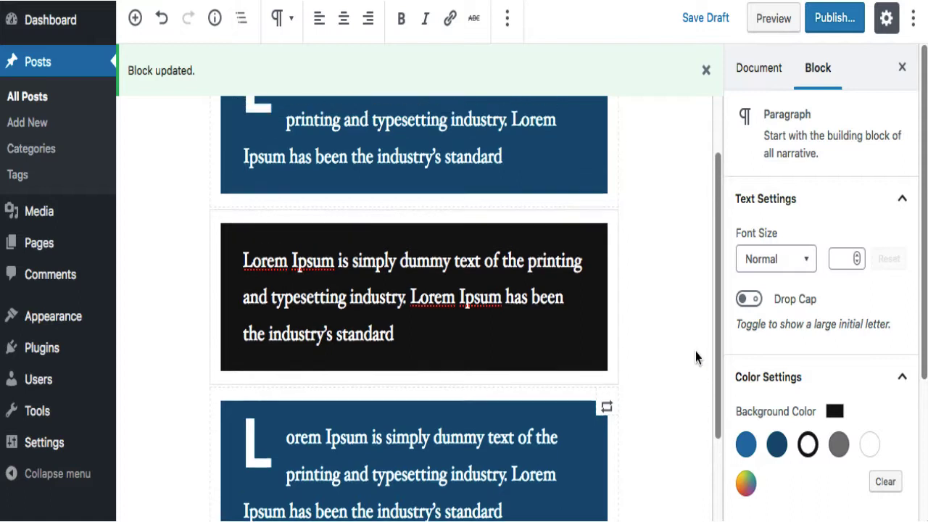
{"action": "scroll", "coordinate": [696, 351], "scroll_direction": "up", "scroll_amount": 2}
{"action": "scroll", "coordinate": [695, 356], "scroll_direction": "down", "scroll_amount": 4}
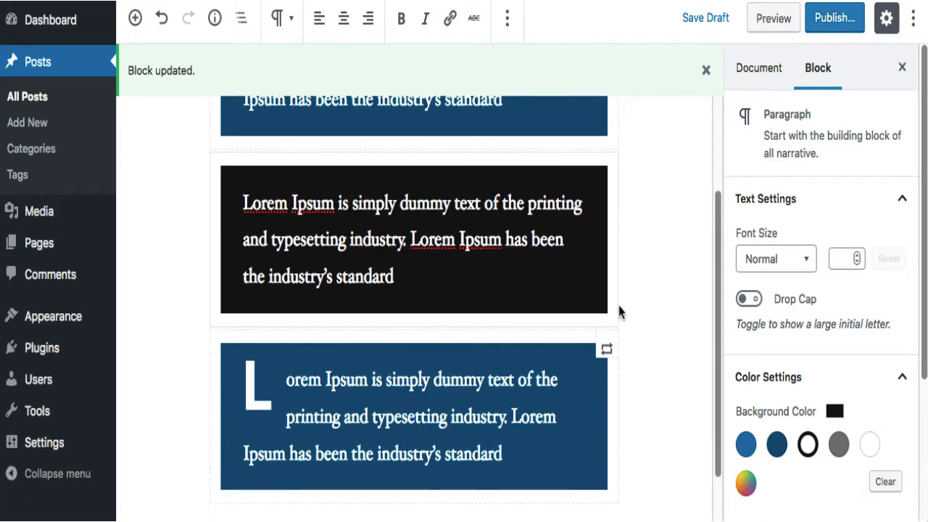
{"action": "scroll", "coordinate": [618, 312], "scroll_direction": "up", "scroll_amount": 2}
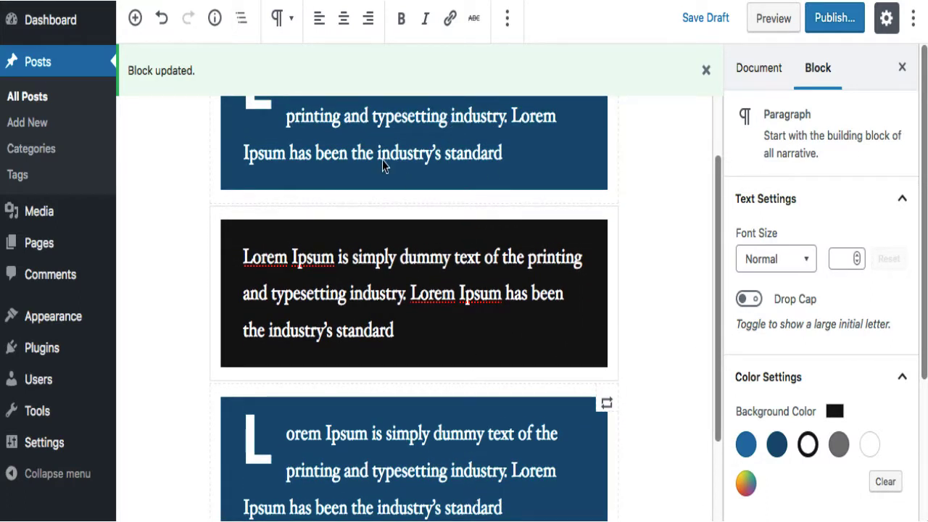
{"action": "left_click", "coordinate": [307, 277]}
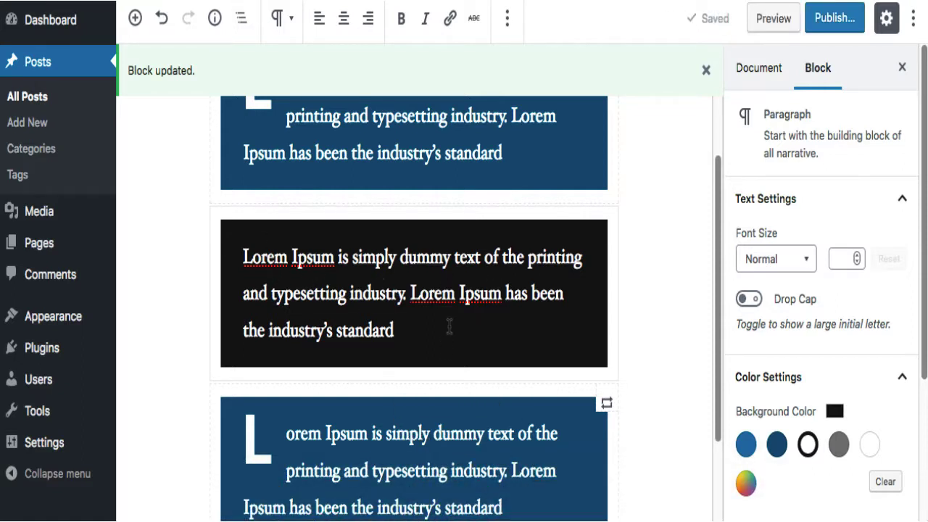
{"action": "scroll", "coordinate": [449, 325], "scroll_direction": "up", "scroll_amount": 1}
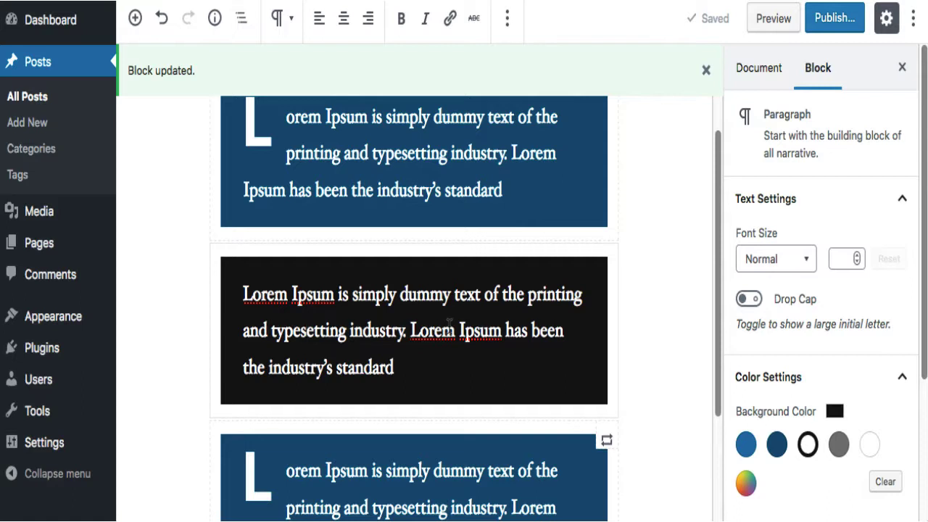
Select the Lorem Block copy above the black paragraph and remove it from the reusable blocks, confirming the permanent deletion.
{"action": "left_click", "coordinate": [510, 21]}
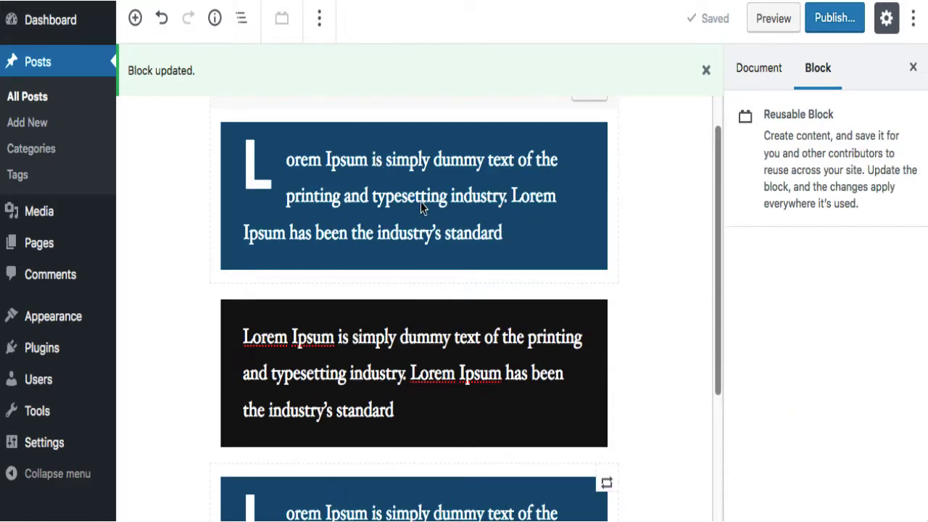
{"action": "left_click", "coordinate": [320, 24]}
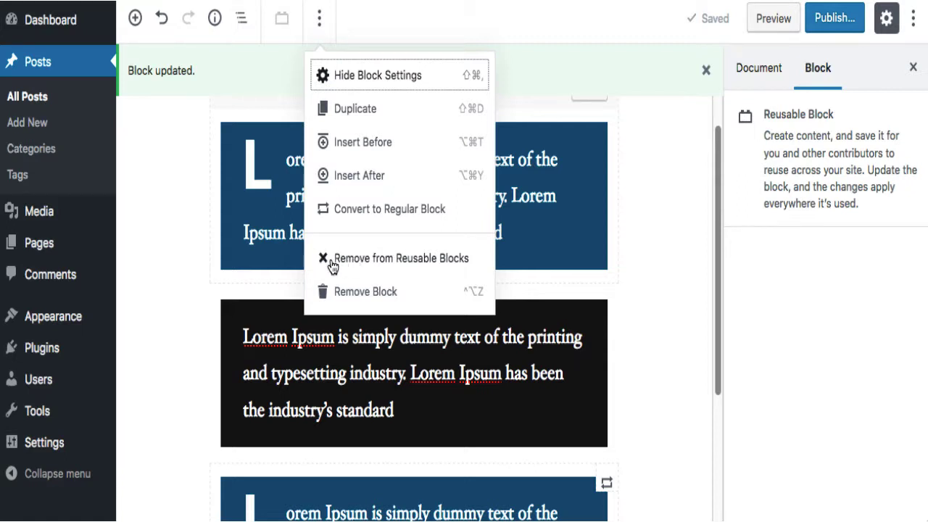
{"action": "left_click", "coordinate": [374, 261]}
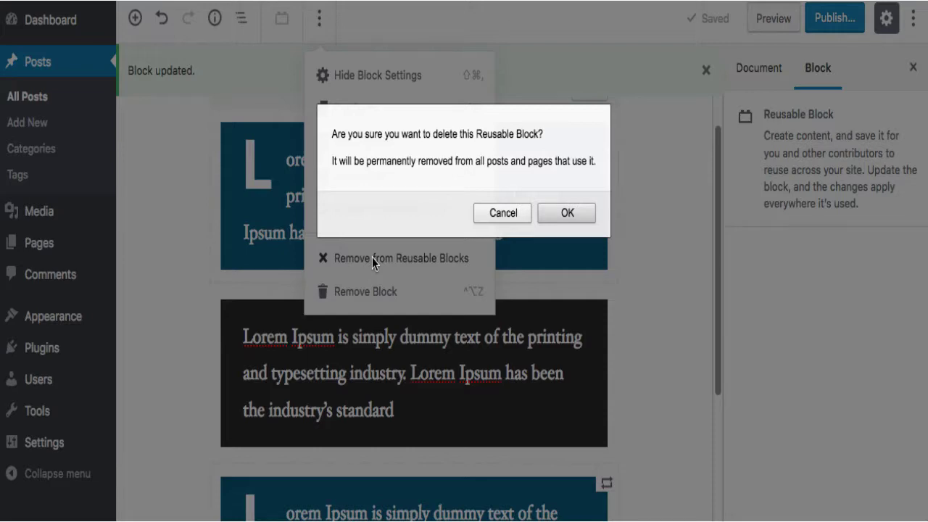
{"action": "left_click", "coordinate": [568, 213]}
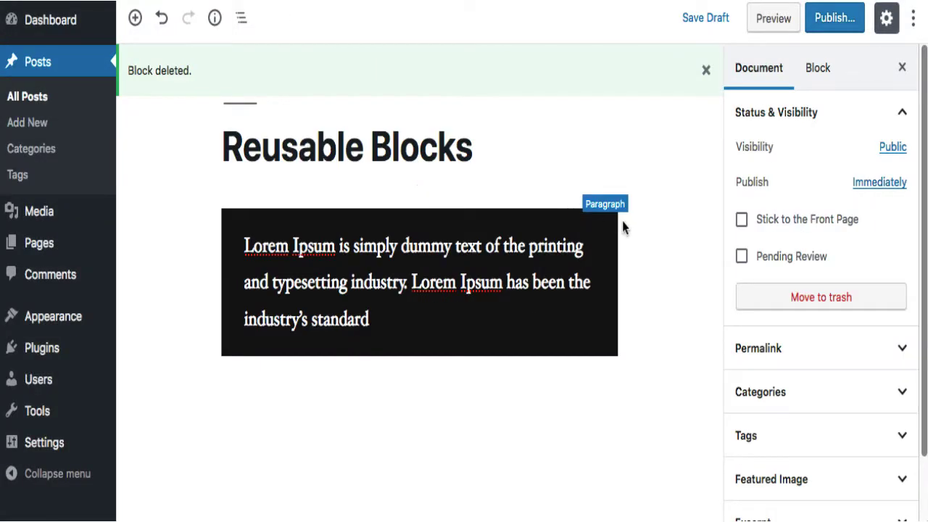